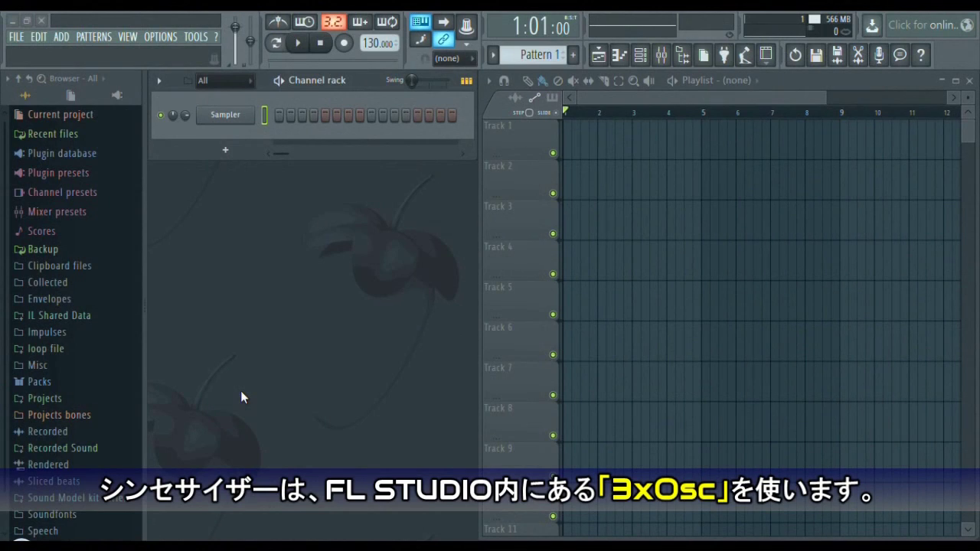
- Replace the Sampler channel's instrument with the 3x Osc synthesizer and place its window just below the channel rack
key("F8")
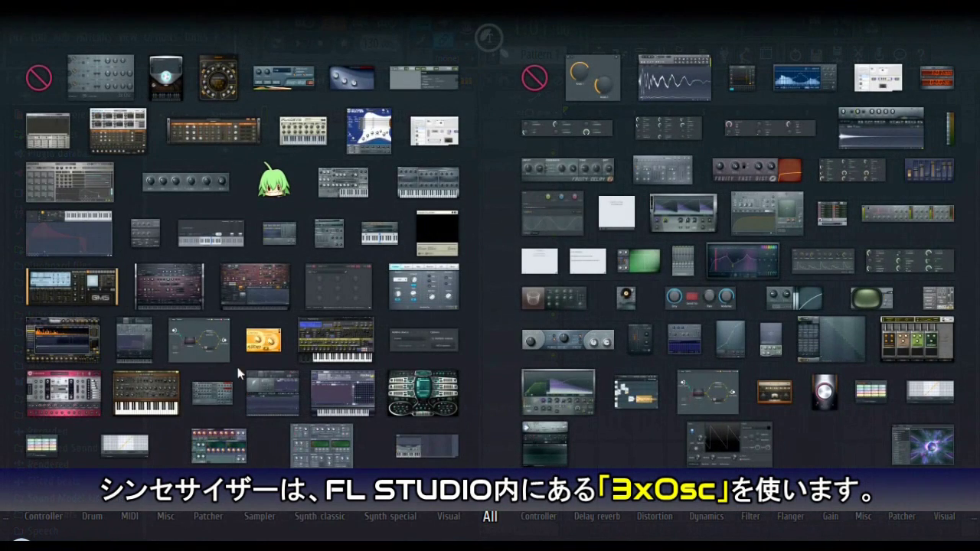
left_click_drag(108, 80, 215, 115)
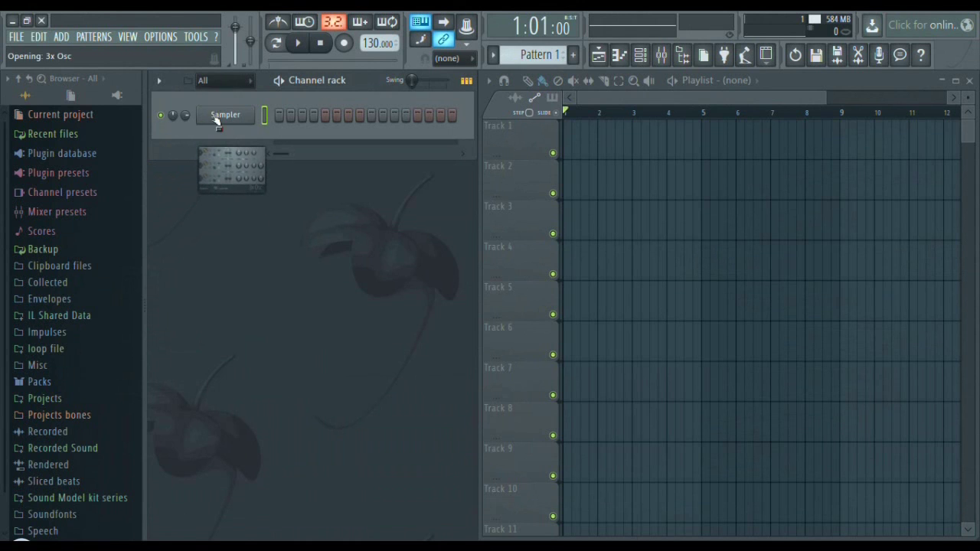
left_click_drag(351, 226, 266, 171)
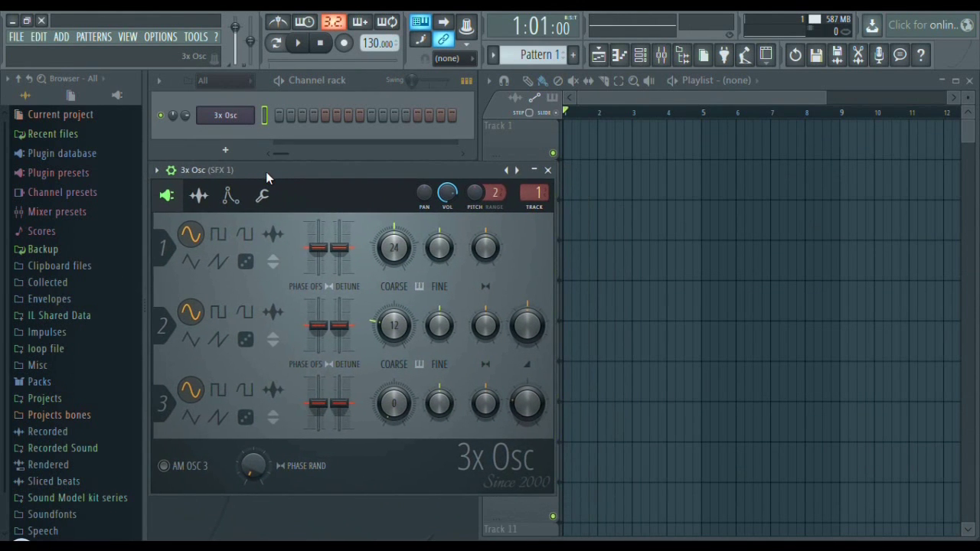
- Activate the first step of the 3x Osc channel, start playback and enable loop recording
left_click(280, 115)
key("space")
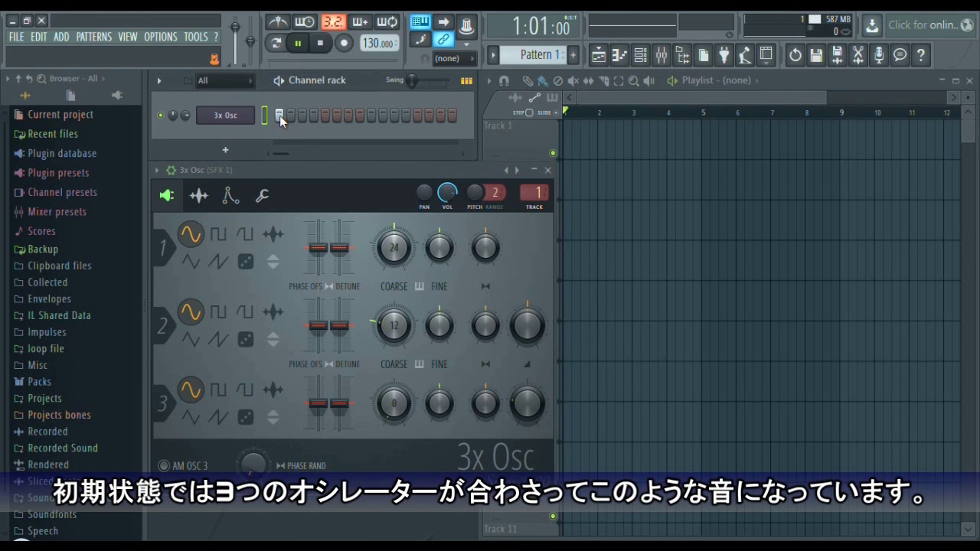
left_click(279, 45)
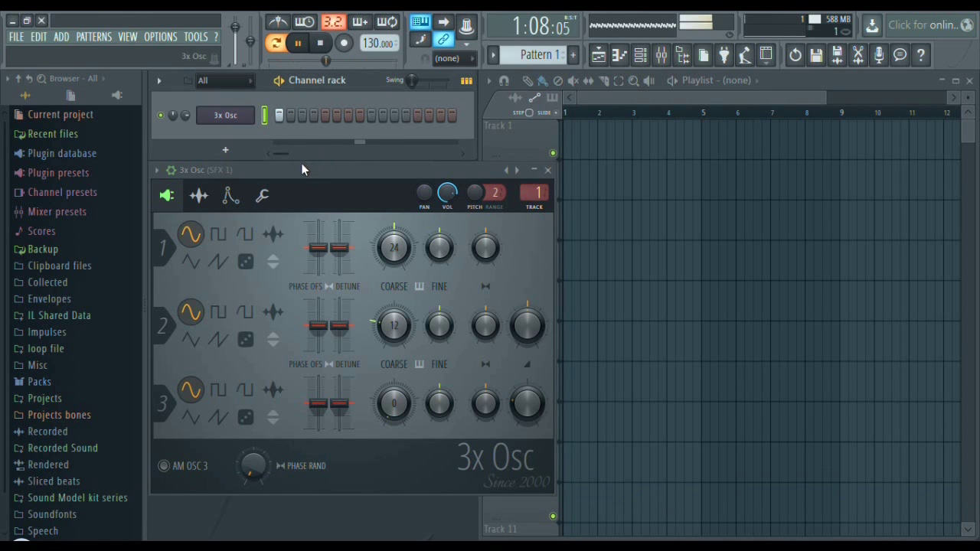
- Set all three oscillators of the 3x Osc to the noise waveform
left_click(246, 262)
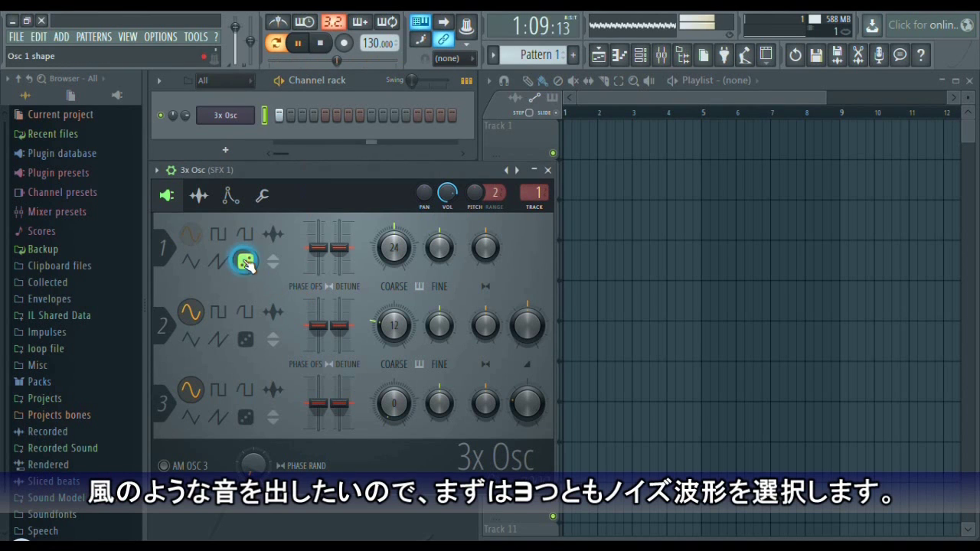
left_click(247, 339)
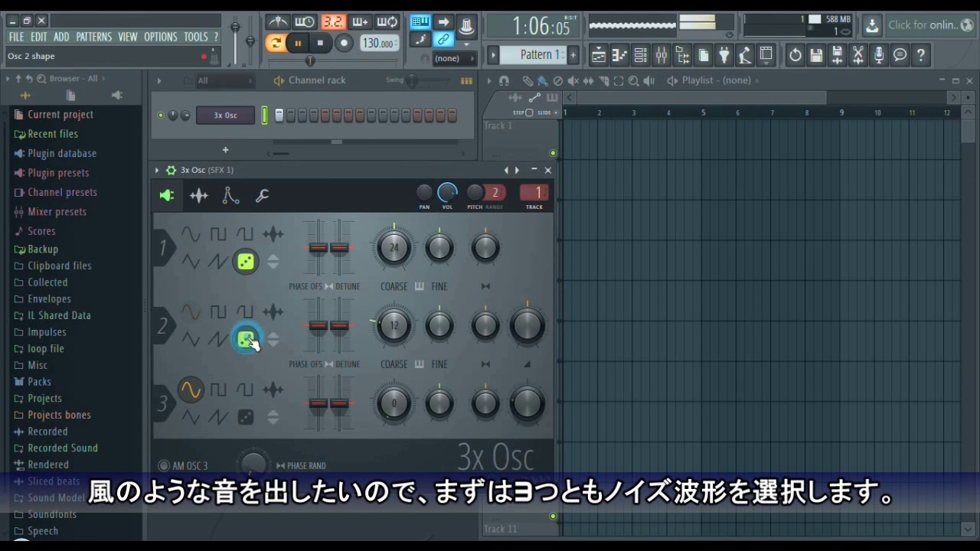
left_click(251, 420)
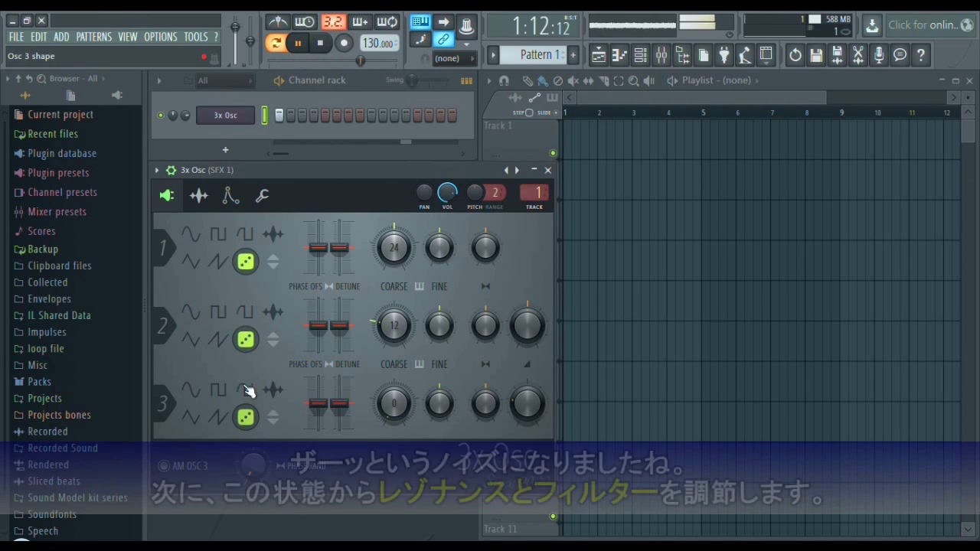
- Raise the 3x Osc filter's Mod Y resonance close to maximum and lower its Mod X cutoff to roughly a quarter
left_click(230, 198)
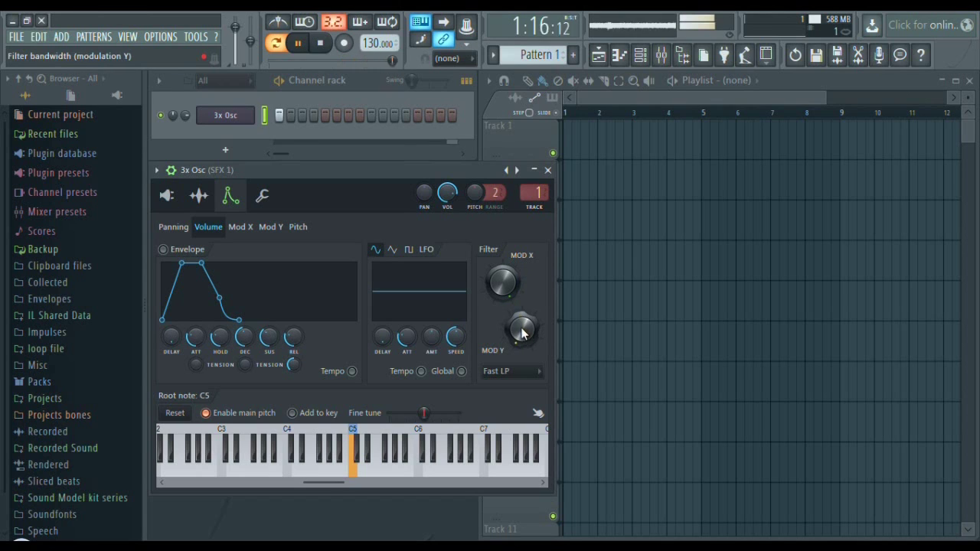
left_click_drag(521, 329, 521, 340)
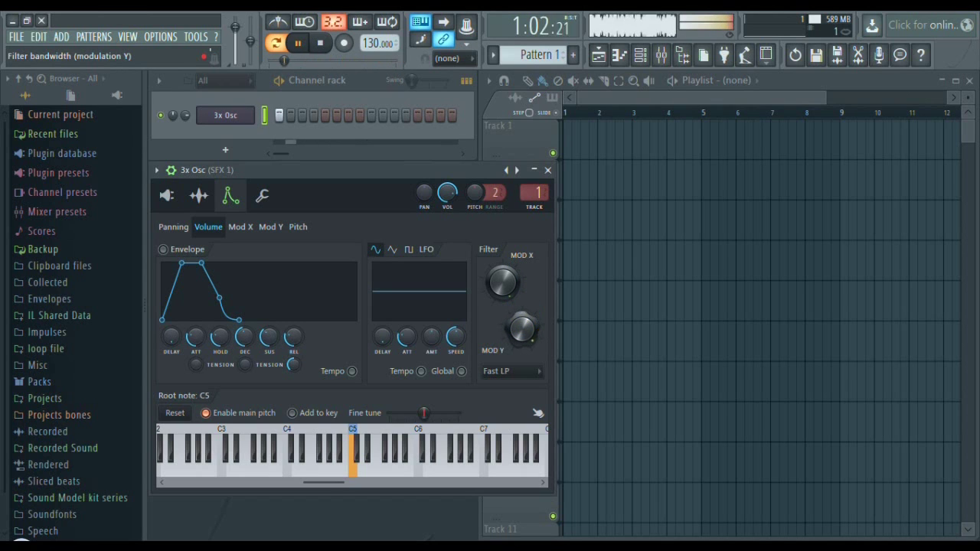
left_click_drag(502, 281, 502, 304)
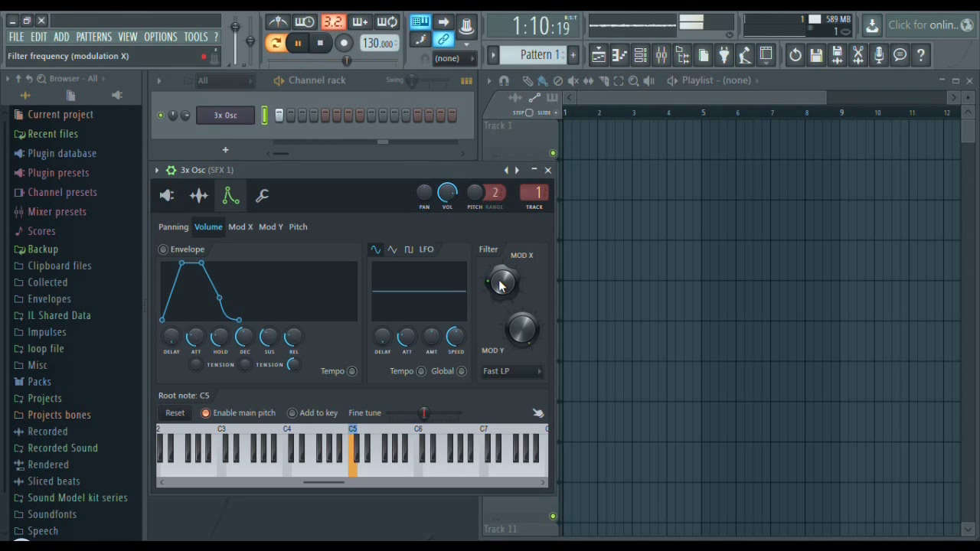
- Modulate the filter's Mod X with a sine LFO that has a small positive amount, slower speed and longer attack
left_click(277, 230)
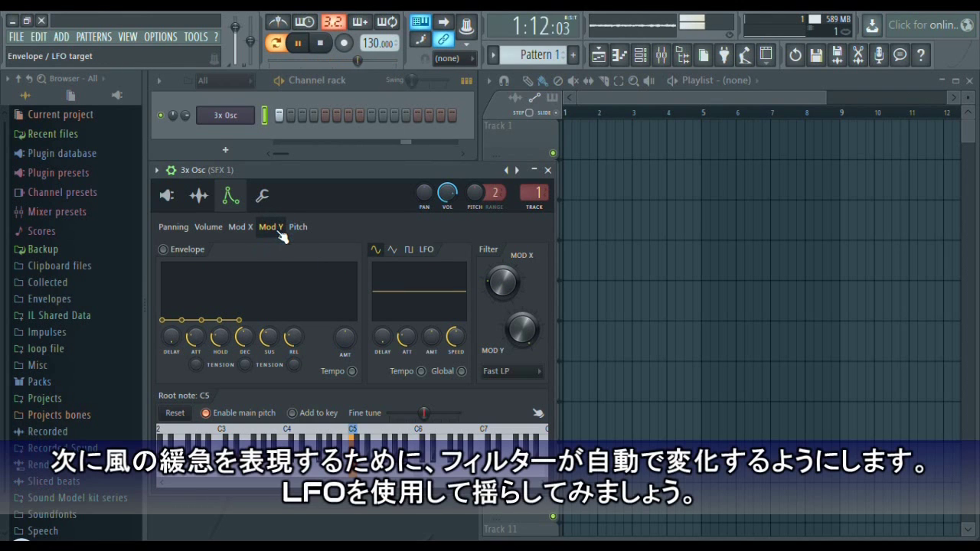
left_click(243, 228)
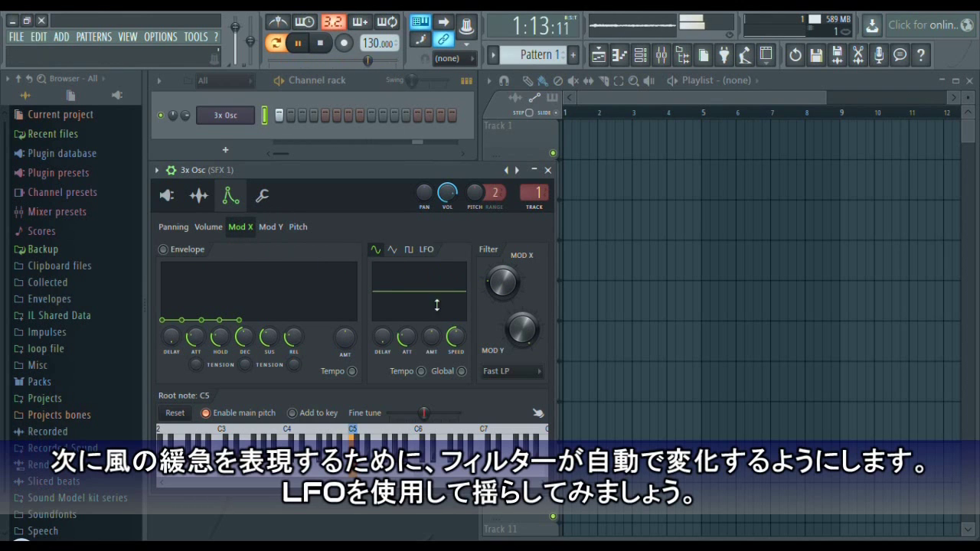
left_click_drag(431, 337, 432, 314)
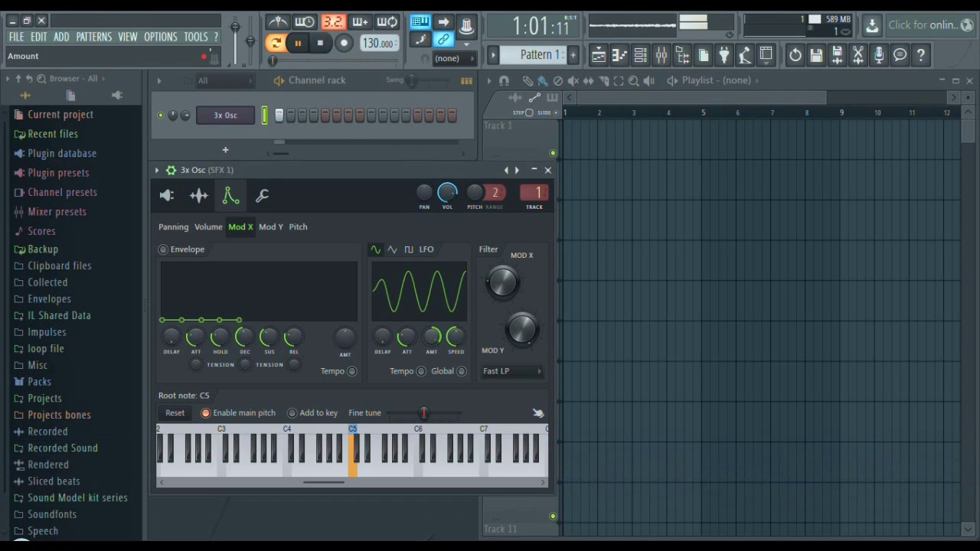
left_click_drag(432, 337, 432, 345)
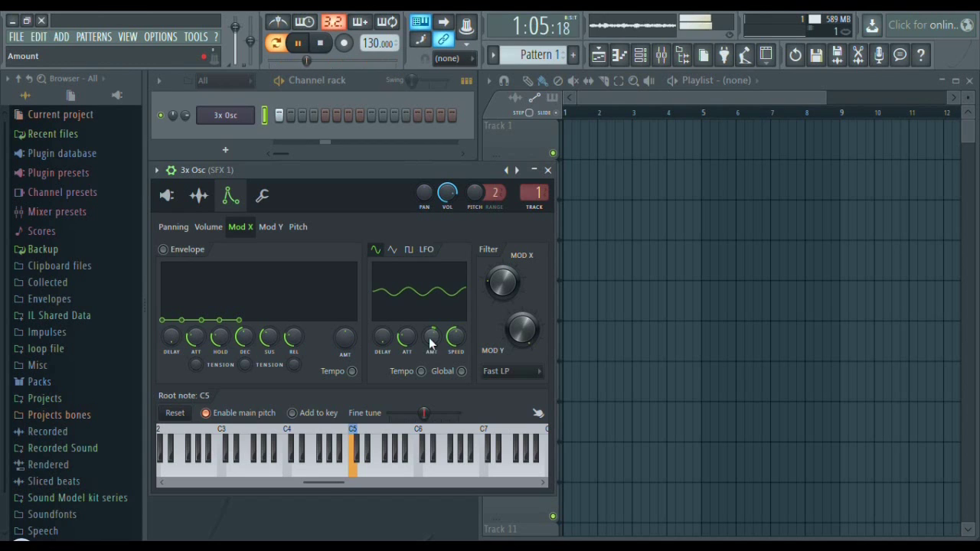
left_click_drag(455, 337, 454, 346)
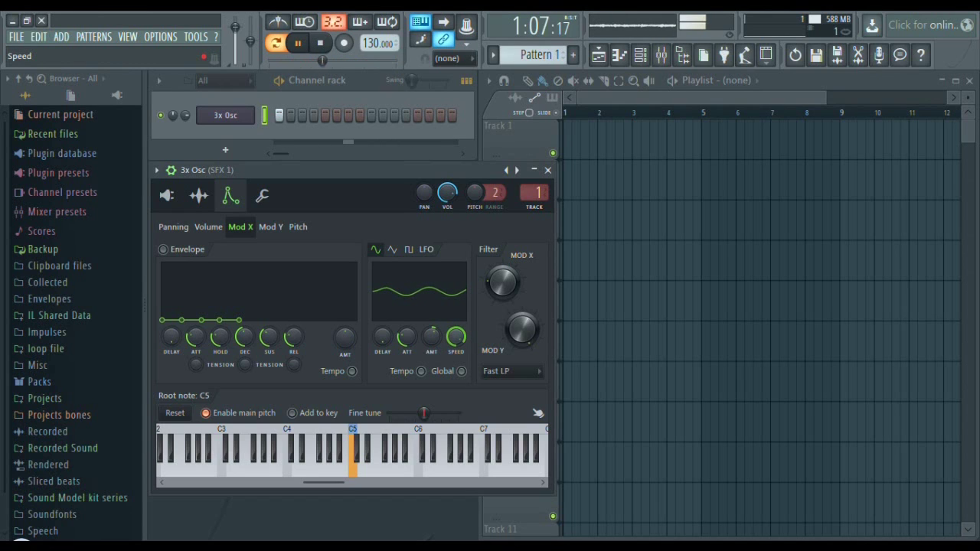
left_click_drag(408, 342, 408, 352)
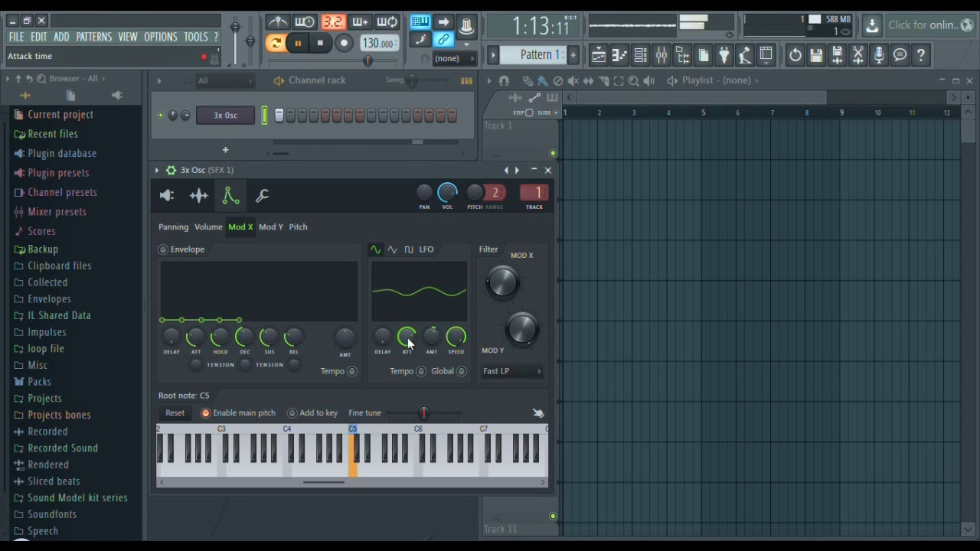
- Open the 3x Osc channel's piano roll at full size and replace the short step note with a longer C5 note in bar 1
right_click(249, 114)
left_click(268, 115)
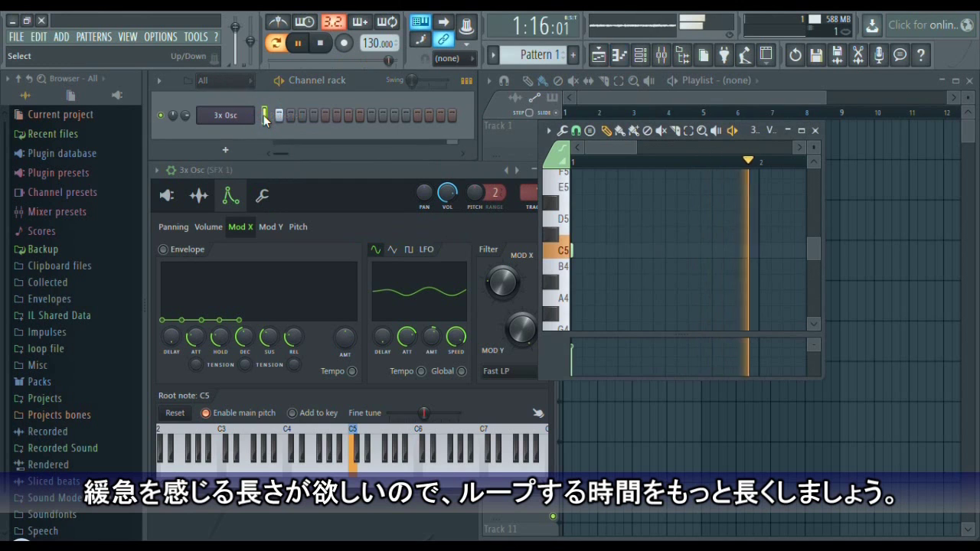
key("Return")
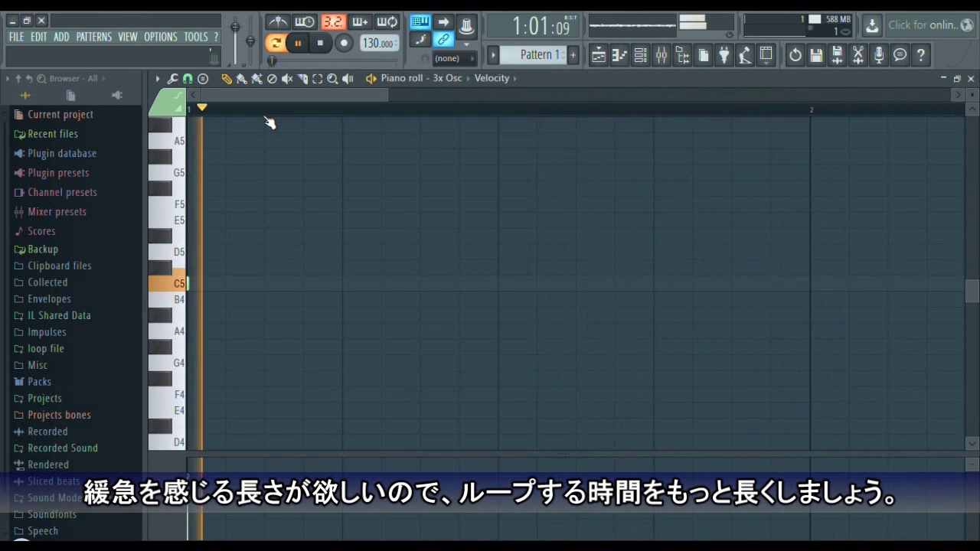
left_click(191, 285)
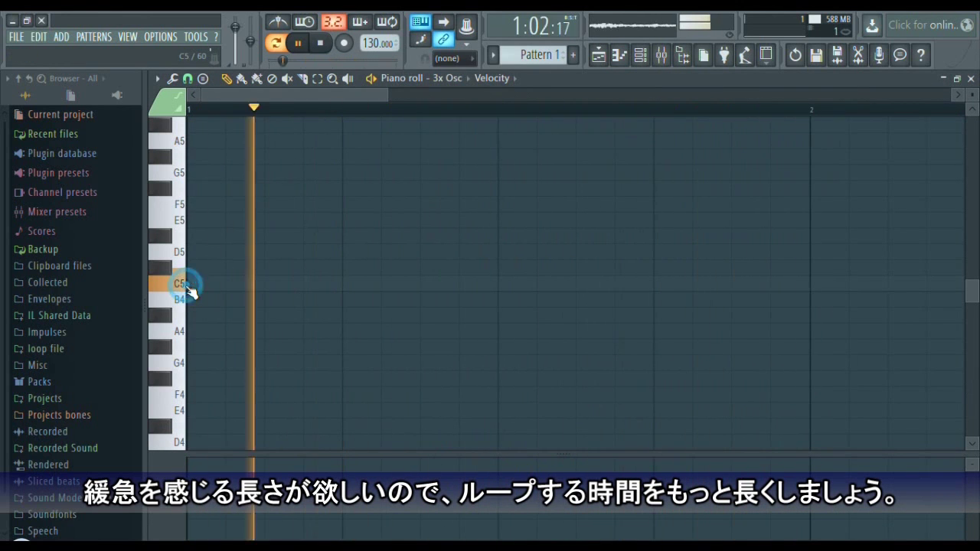
left_click(192, 283)
left_click_drag(265, 282, 693, 285)
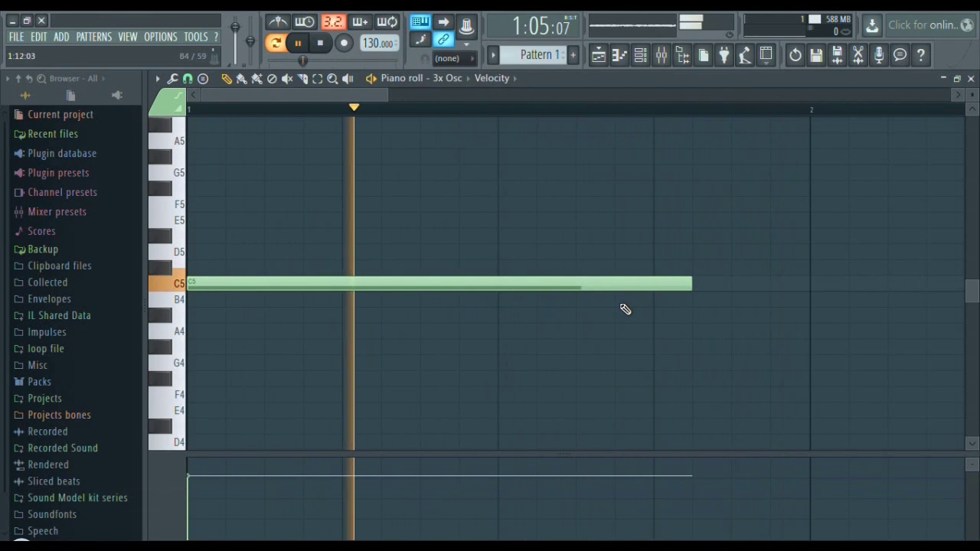
- Lengthen the C5 note to eight bars, ending at the start of bar 9, and restore the piano roll's window size
scroll(624, 309, "down", 4, "ctrl")
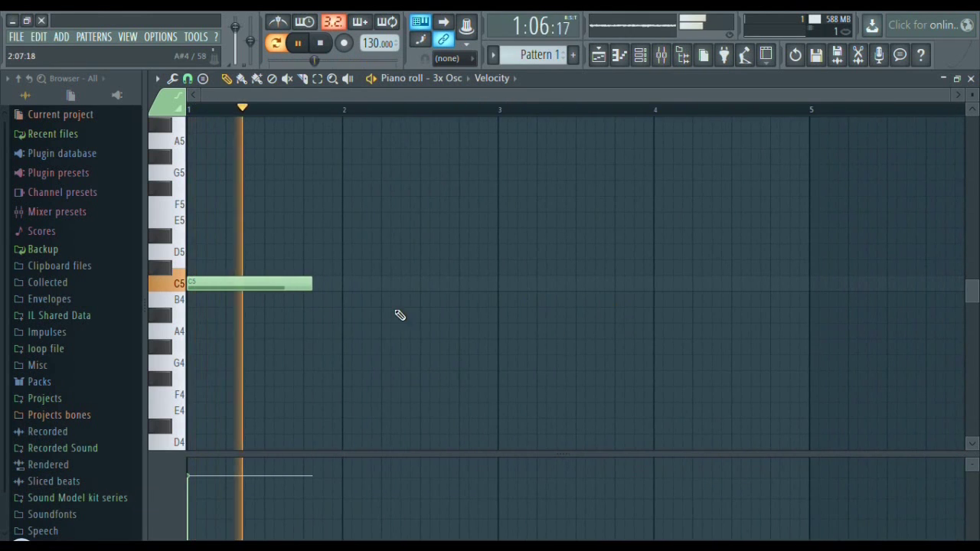
left_click_drag(312, 283, 807, 265)
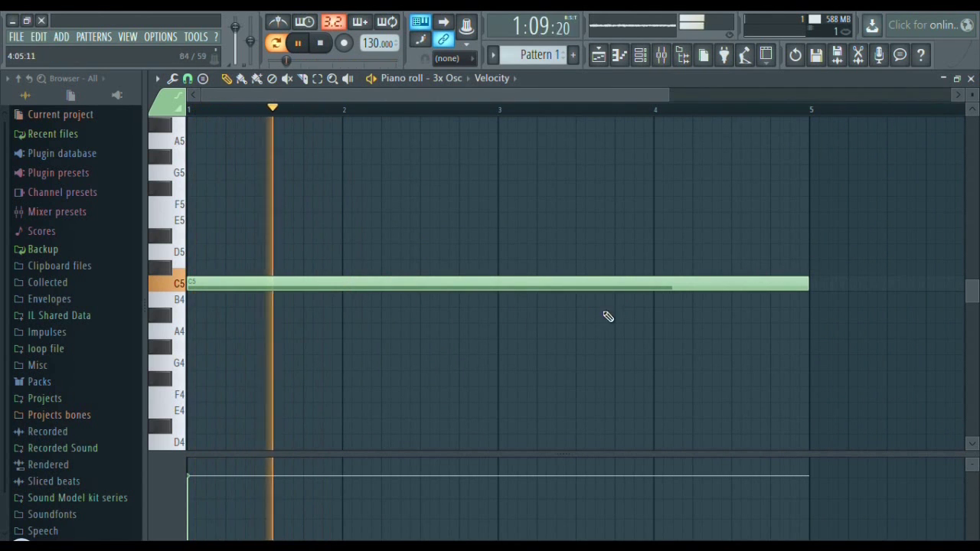
scroll(503, 332, "down", 1, "ctrl")
left_click_drag(582, 293, 915, 243)
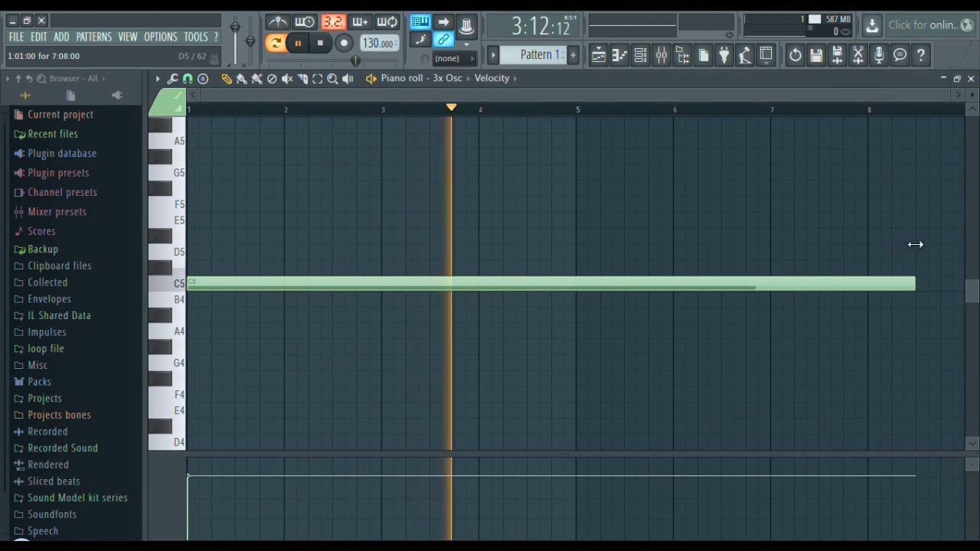
scroll(765, 324, "down", 2, "ctrl")
left_click_drag(819, 284, 865, 280)
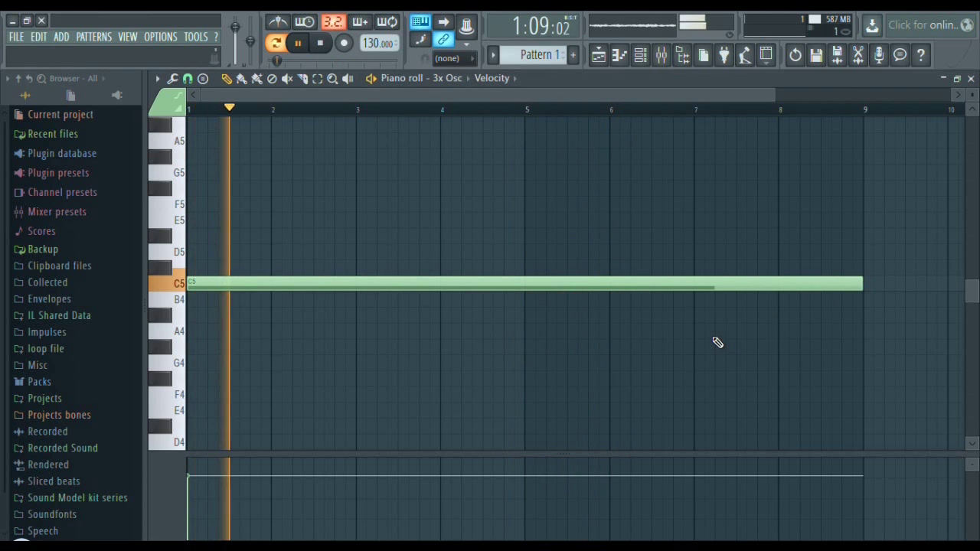
key("Return")
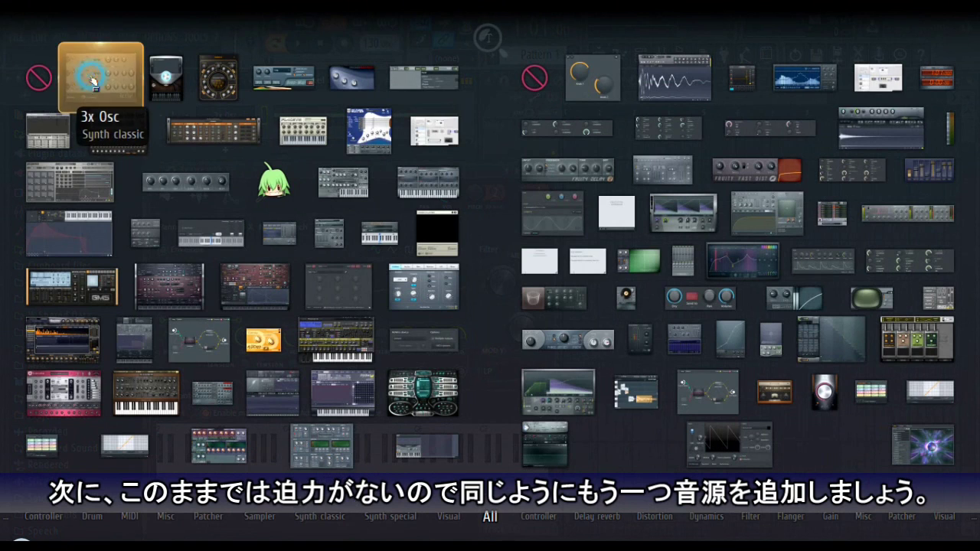
- Add a second 3x Osc channel and set all three of its oscillators to the noise waveform
left_click_drag(113, 77, 197, 131)
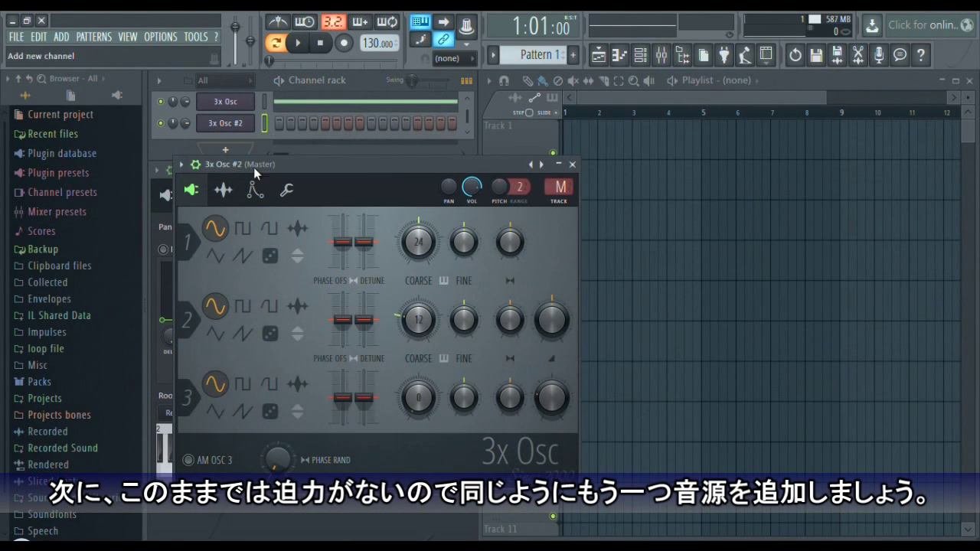
left_click(271, 257)
left_click(270, 335)
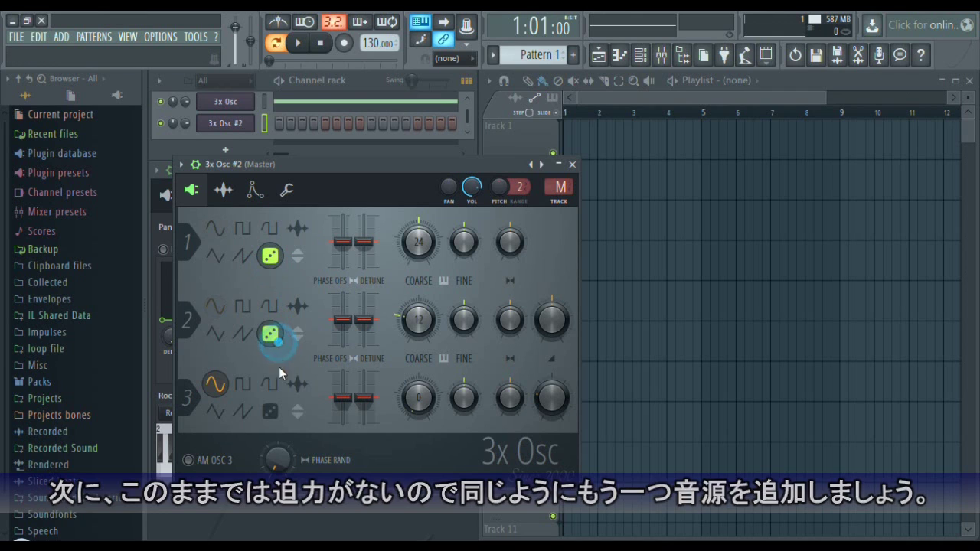
left_click(270, 412)
- Raise the Mod Y resonance of 3x Osc #2 close to maximum and lower its Mod X cutoff to roughly a quarter
left_click(267, 193)
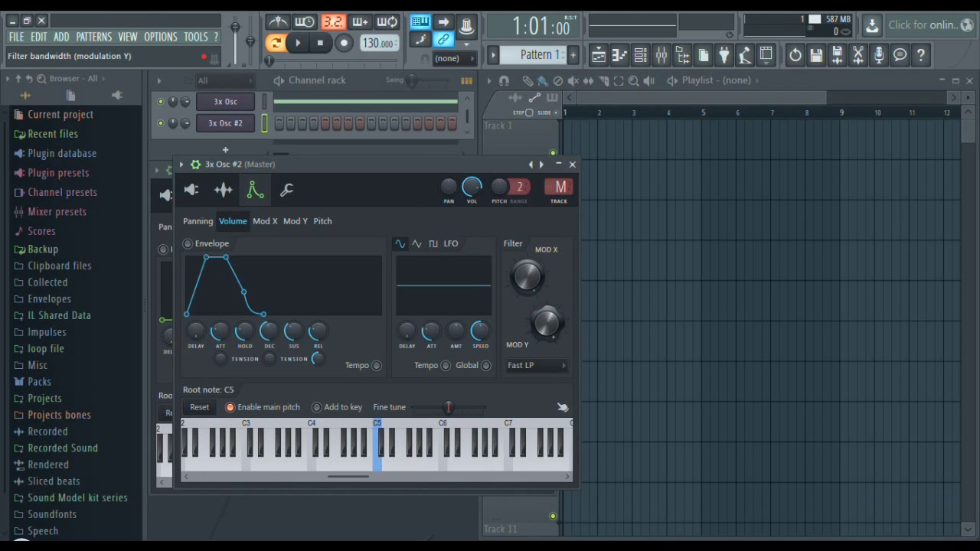
left_click_drag(524, 289, 525, 337)
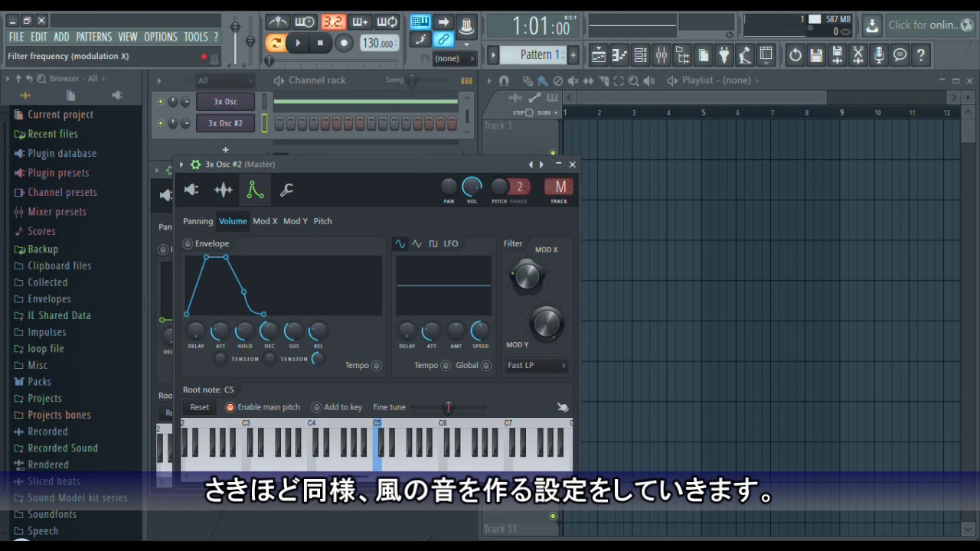
- Place an eight-bar C5 note from bar 1 for 3x Osc #2 and play the pattern with the piano roll restored to a smaller window
left_click(291, 110)
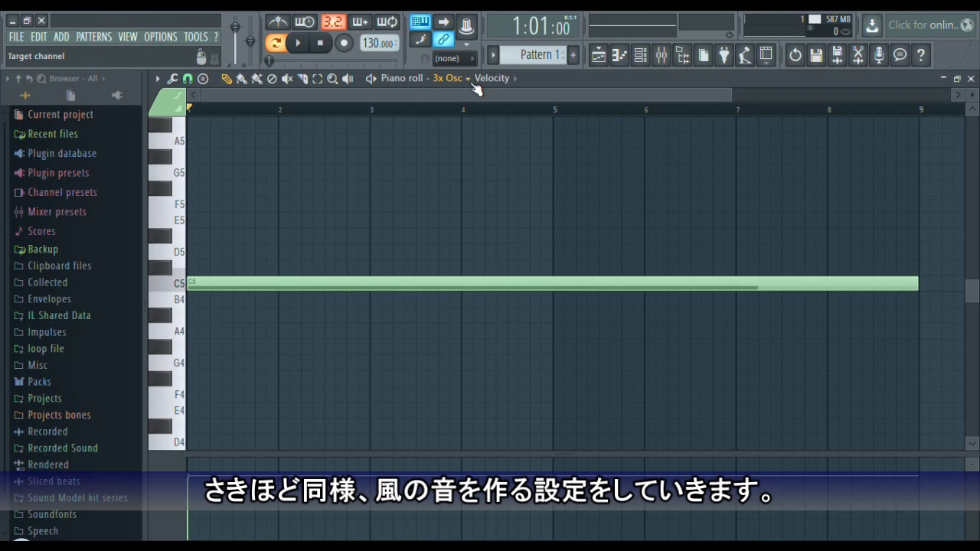
left_click(469, 79)
left_click(452, 119)
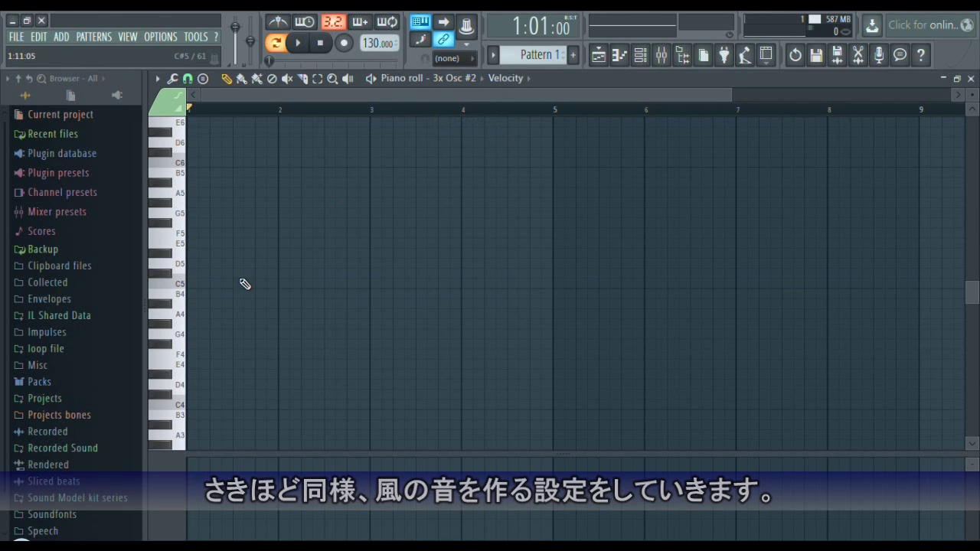
left_click(192, 284)
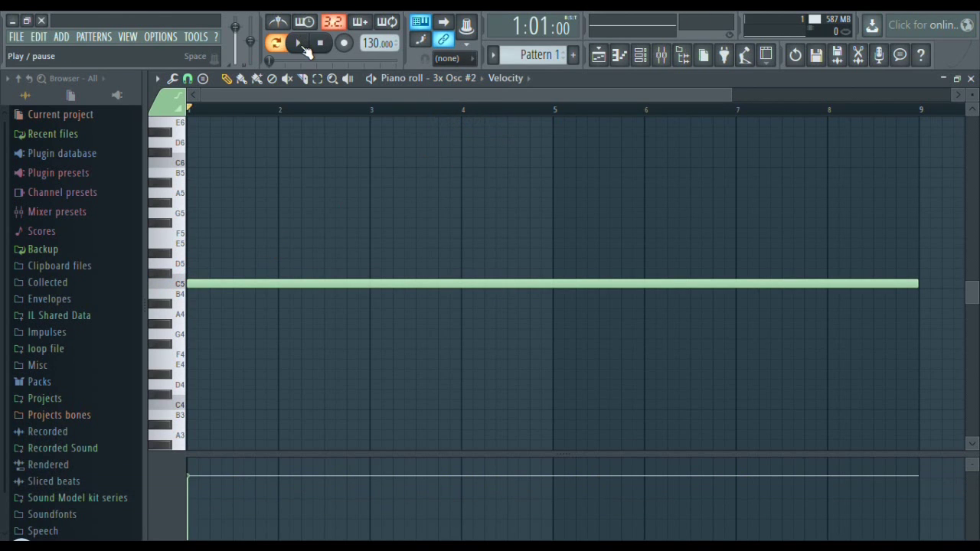
left_click(299, 44)
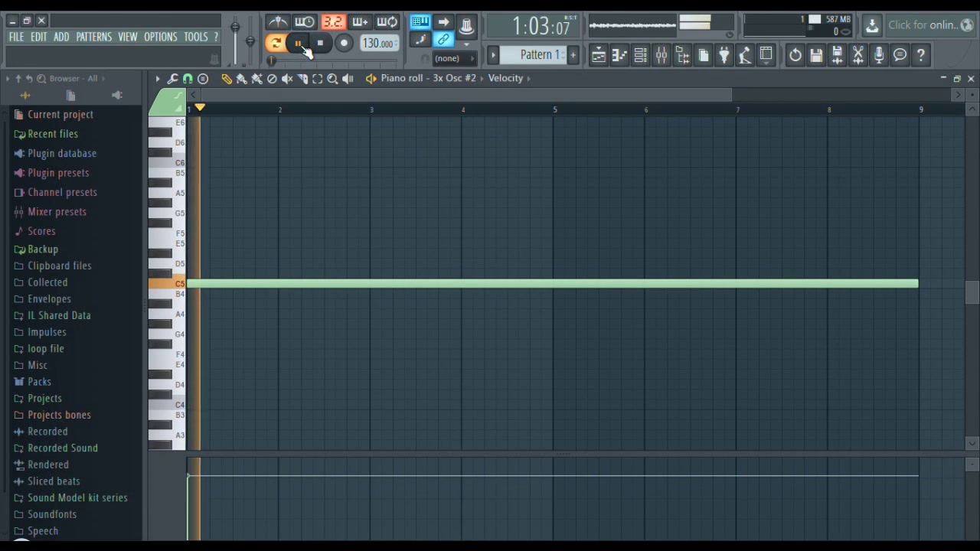
double_click(477, 82)
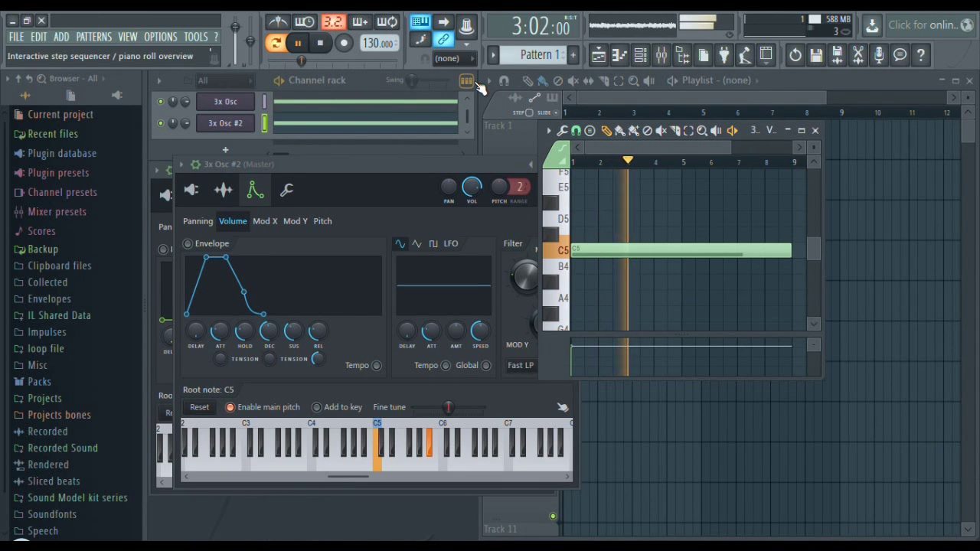
- Add slight LFO modulation to the Mod X cutoff of 3x Osc #2, raise that LFO's speed setting, and replay the pattern from the start
left_click(816, 130)
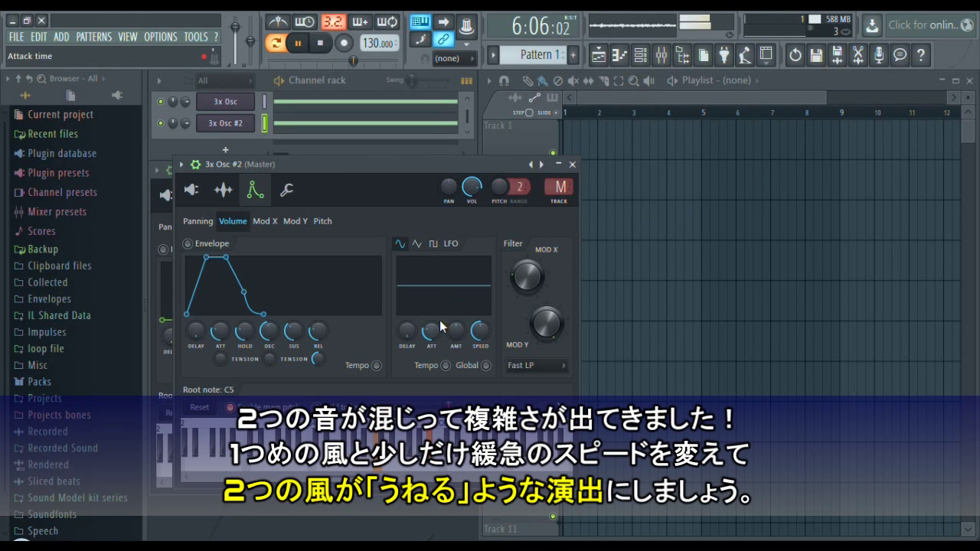
left_click(265, 221)
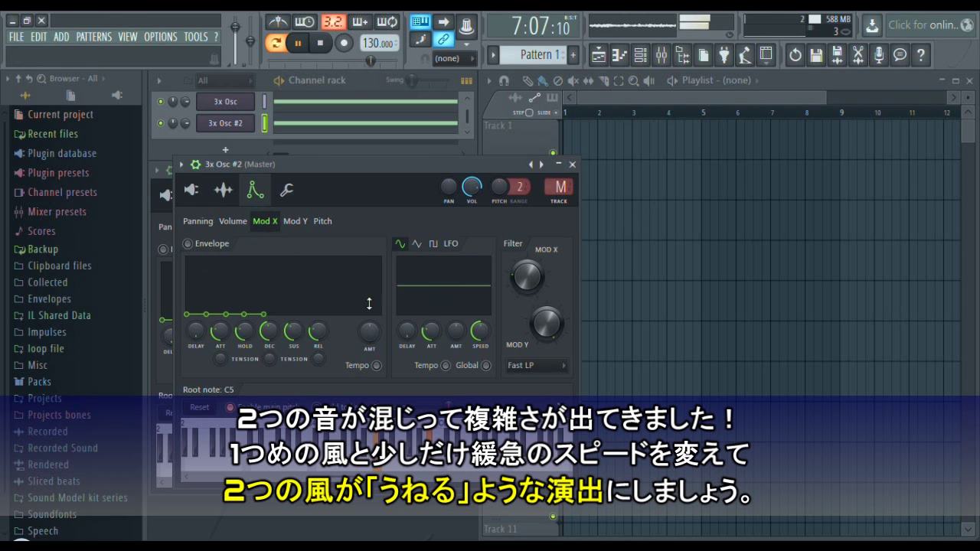
left_click_drag(452, 334, 486, 329)
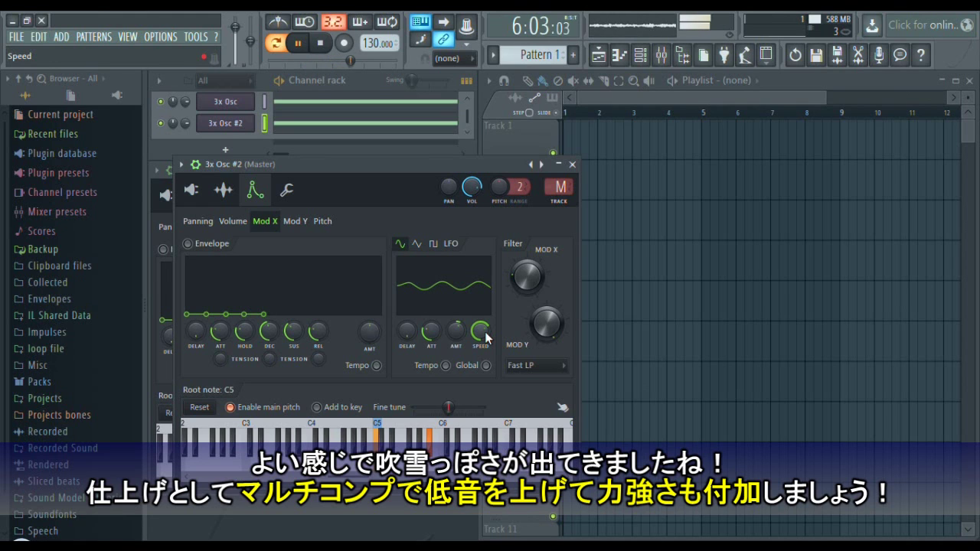
key("space")
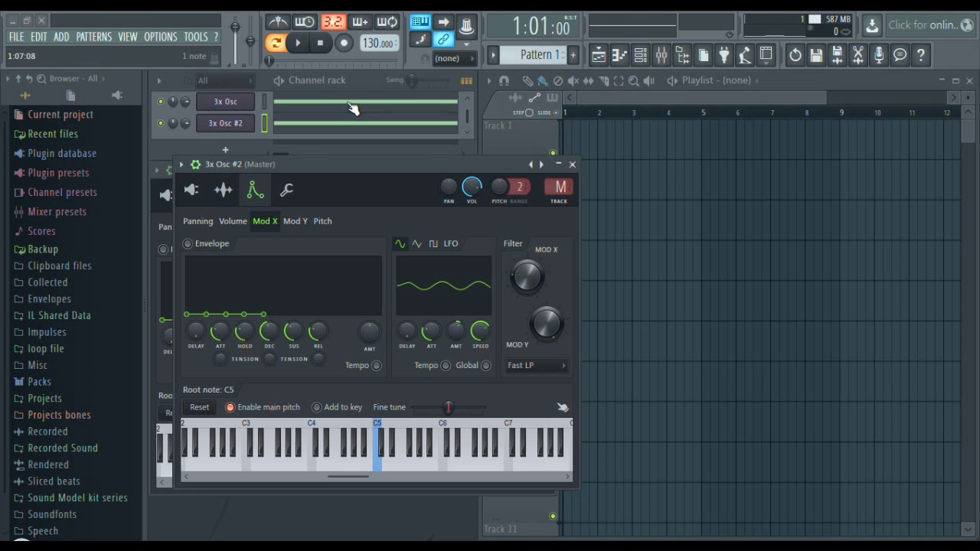
left_click(297, 51)
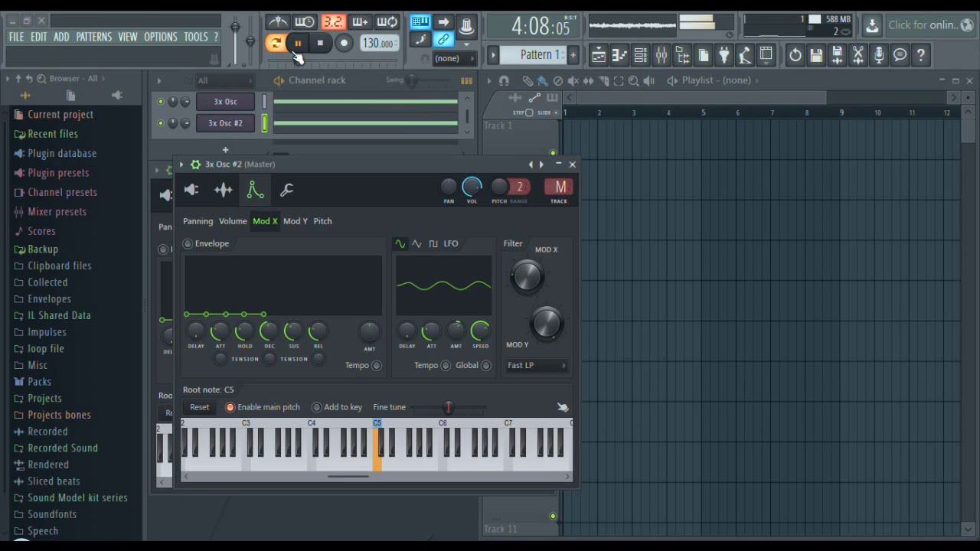
- Load Fruity Multiband Compressor into effect slot 2 of the Master mixer track
key("F9")
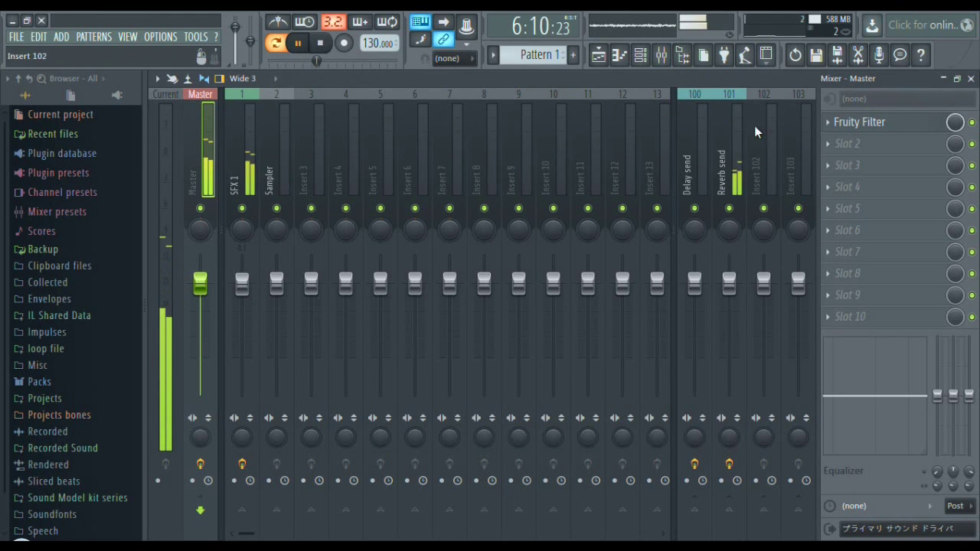
left_click(831, 146)
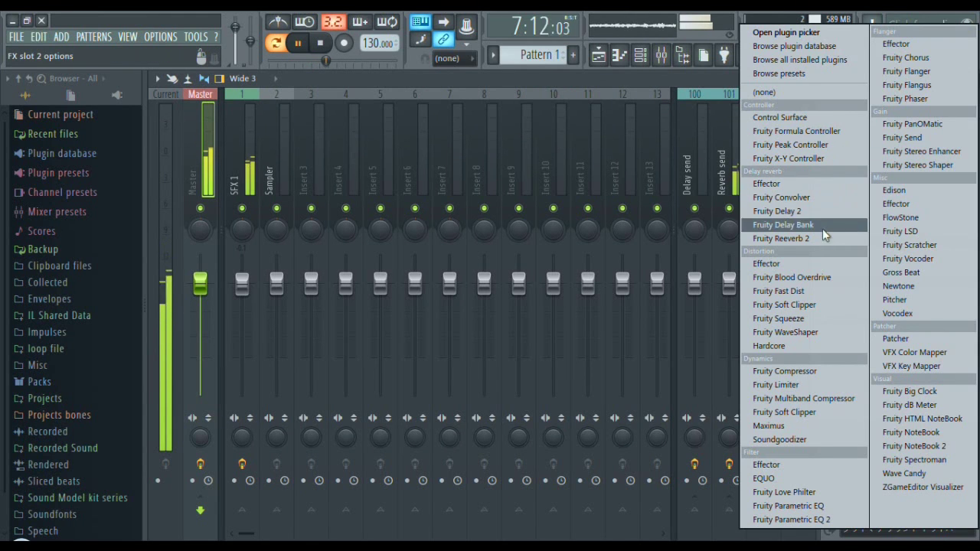
left_click(830, 398)
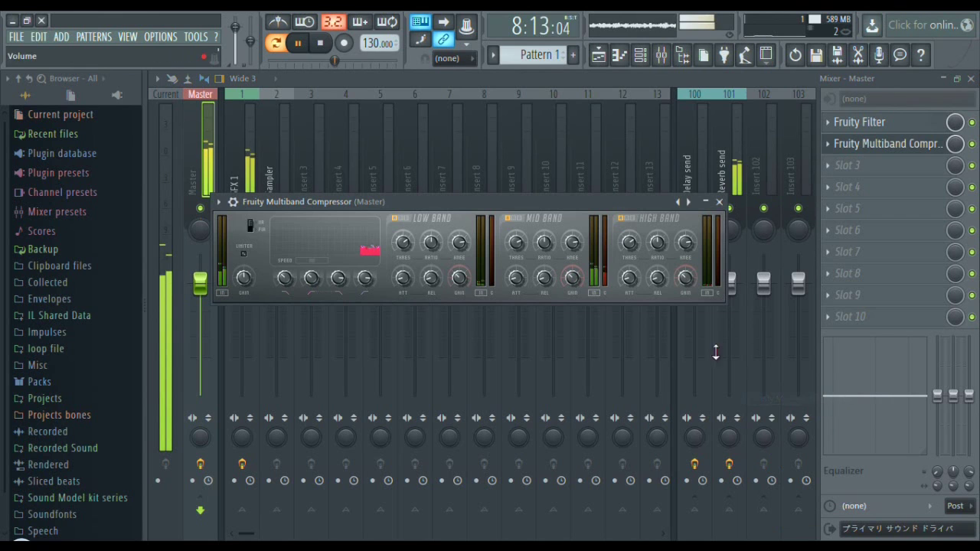
- Apply the Mastering 2.4dB preset to the Fruity Multiband Compressor and boost its low band gain
right_click(677, 202)
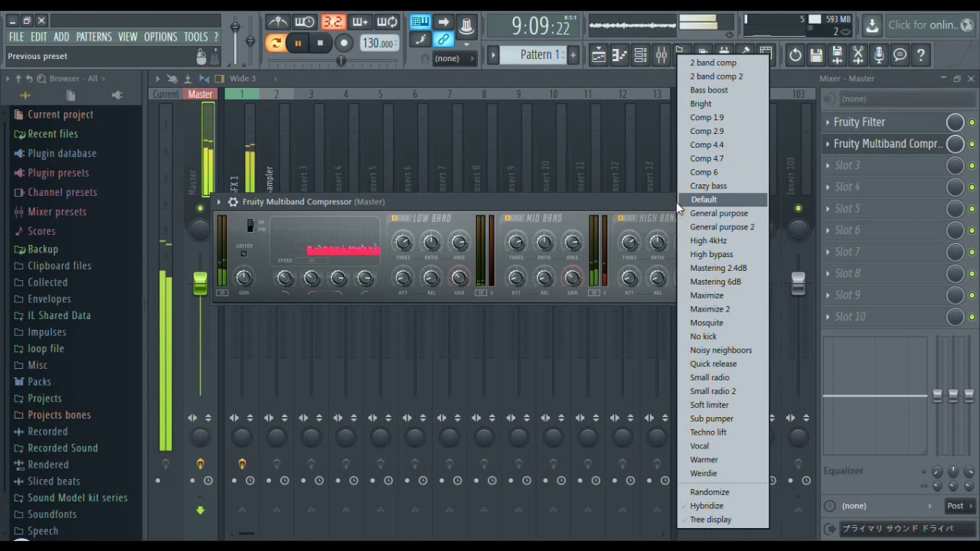
left_click(692, 269)
mouse_move(459, 278)
left_mouse_down()
mouse_move(459, 253)
mouse_move(464, 284)
left_mouse_up()
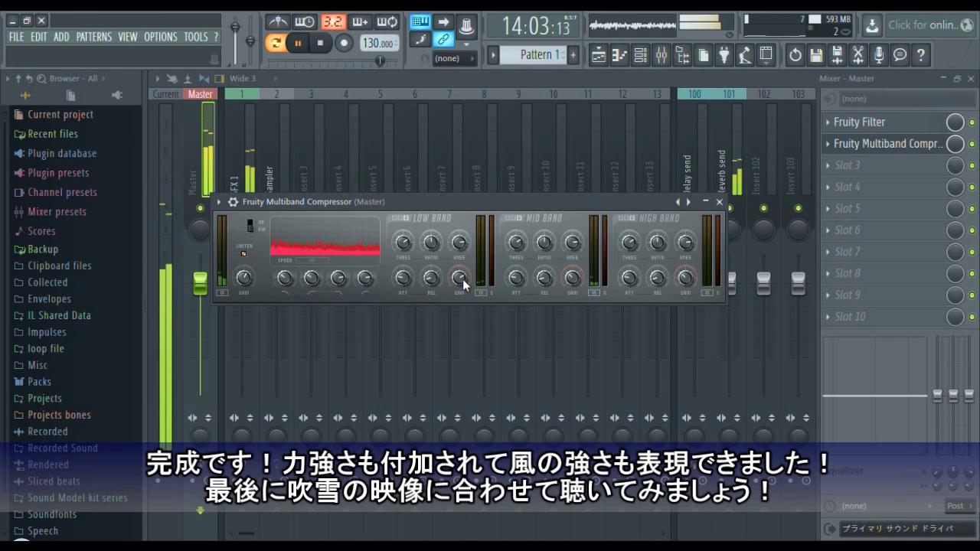